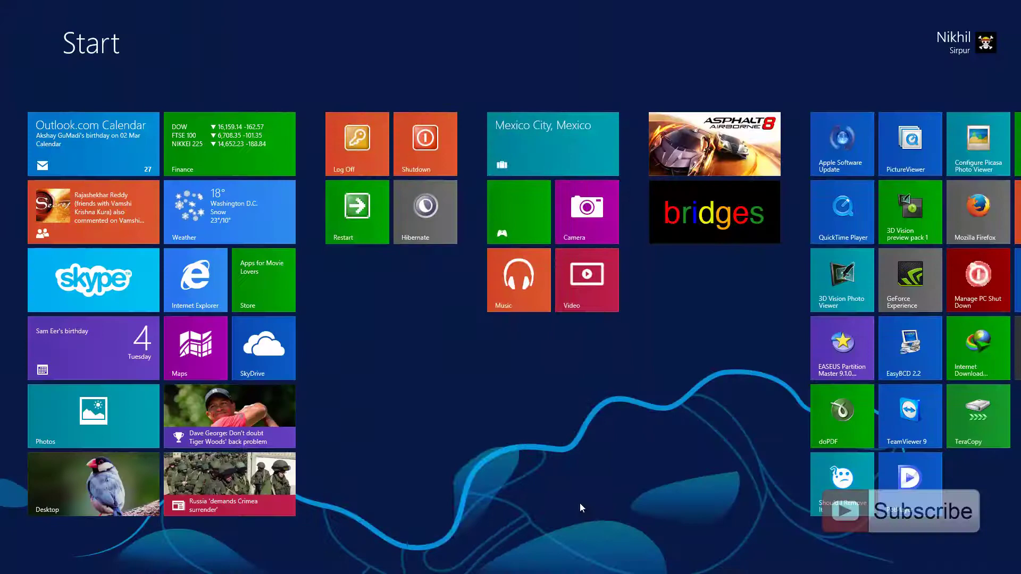
Scroll through the Windows 8 Start screen tiles down and back up.
{"action": "scroll", "coordinate": [582, 500], "scroll_direction": "down", "scroll_amount": 3}
{"action": "scroll", "coordinate": [165, 367], "scroll_direction": "up", "scroll_amount": 3}
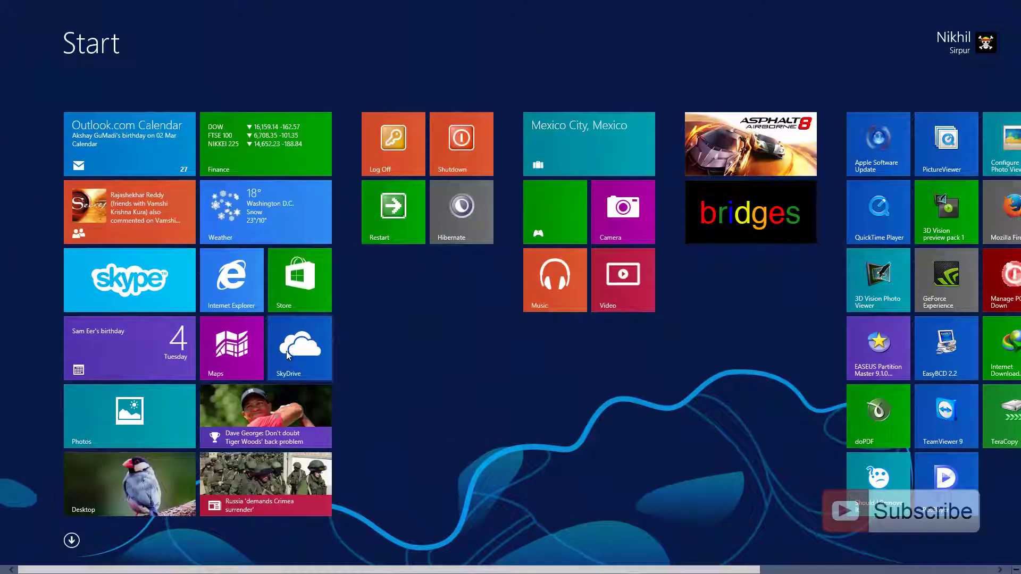
{"action": "mouse_move", "coordinate": [287, 355]}
{"action": "left_mouse_down"}
{"action": "mouse_move", "coordinate": [518, 332]}
{"action": "mouse_move", "coordinate": [298, 346]}
{"action": "left_mouse_up"}
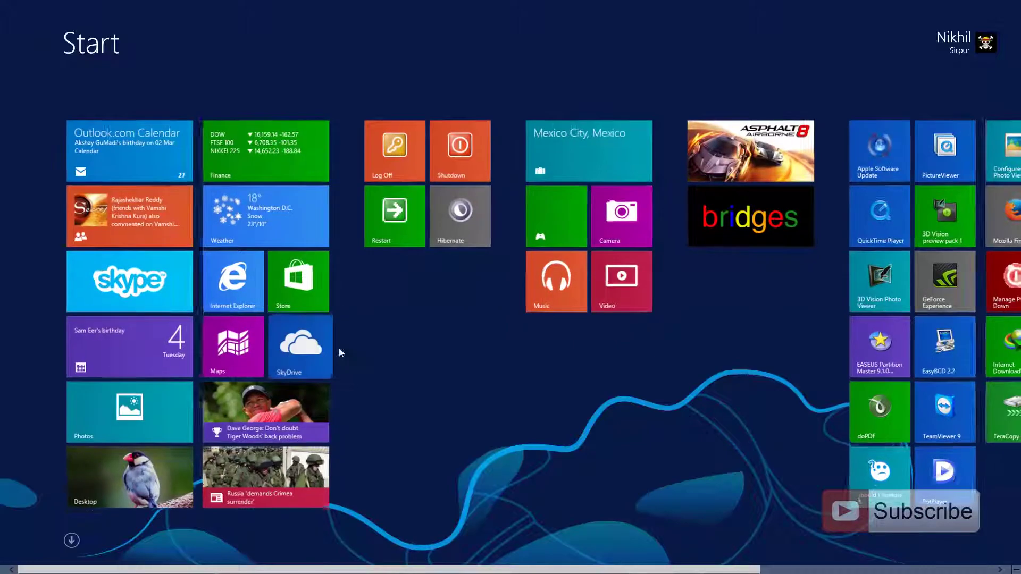
Return to the desktop, open a new Chrome tab, then switch to the new metroTab store listing.
{"action": "left_click", "coordinate": [123, 494]}
{"action": "key", "text": "ctrl+t"}
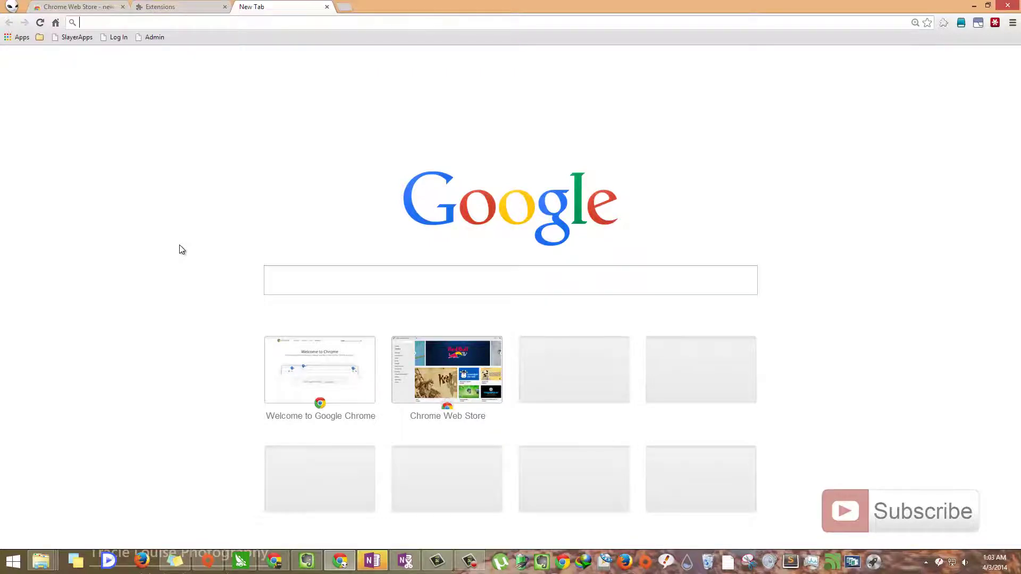
{"action": "key", "text": "super"}
{"action": "key", "text": "super"}
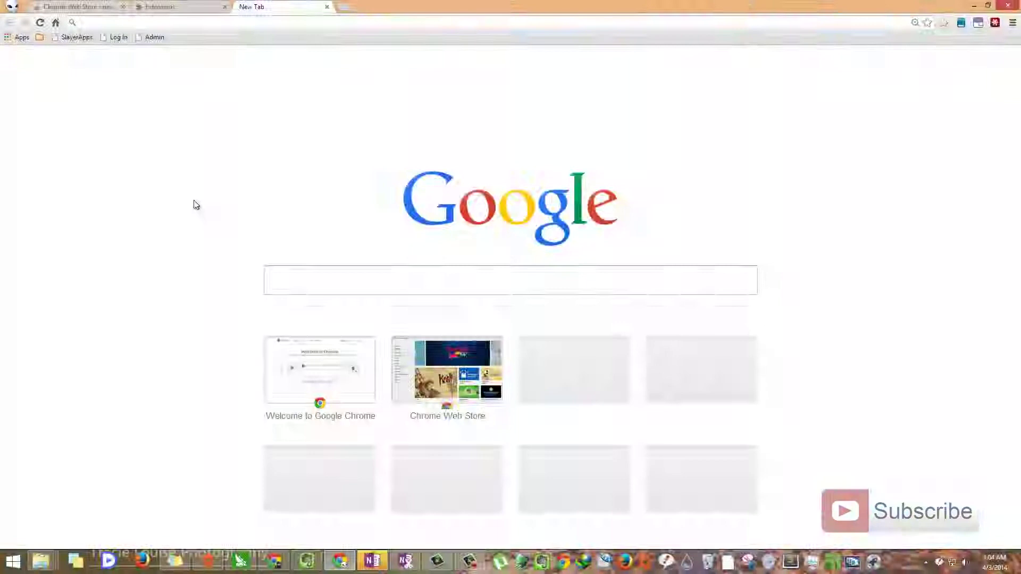
{"action": "left_click", "coordinate": [97, 6]}
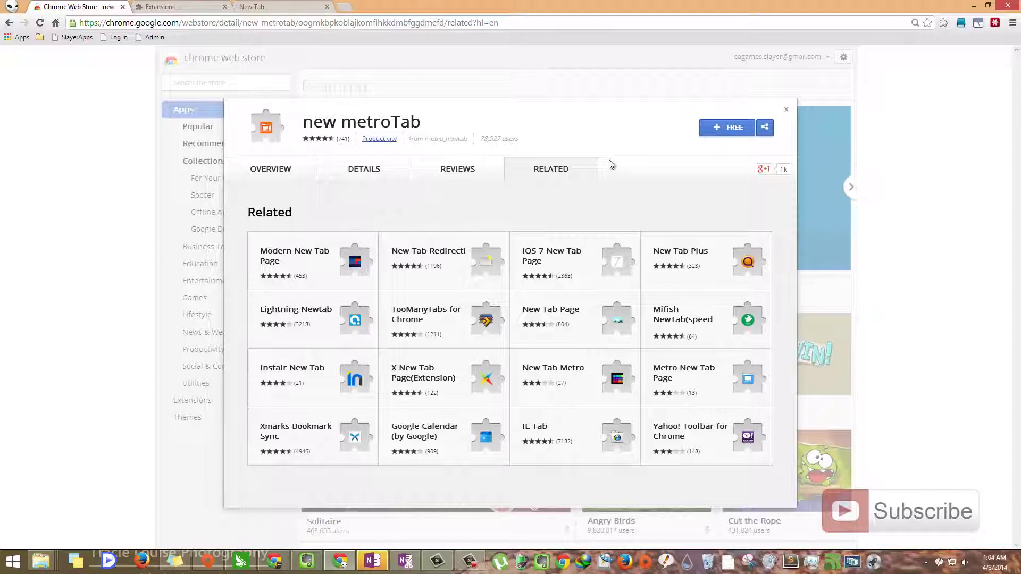
Install new metroTab via FREE and Add, then close the old blank new tab.
{"action": "left_click", "coordinate": [735, 131]}
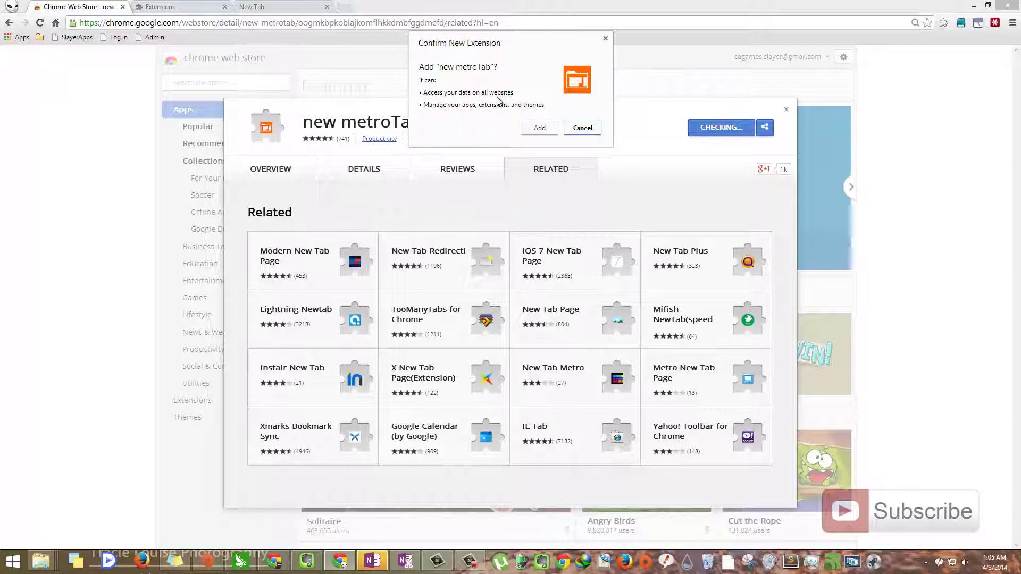
{"action": "left_click", "coordinate": [538, 129]}
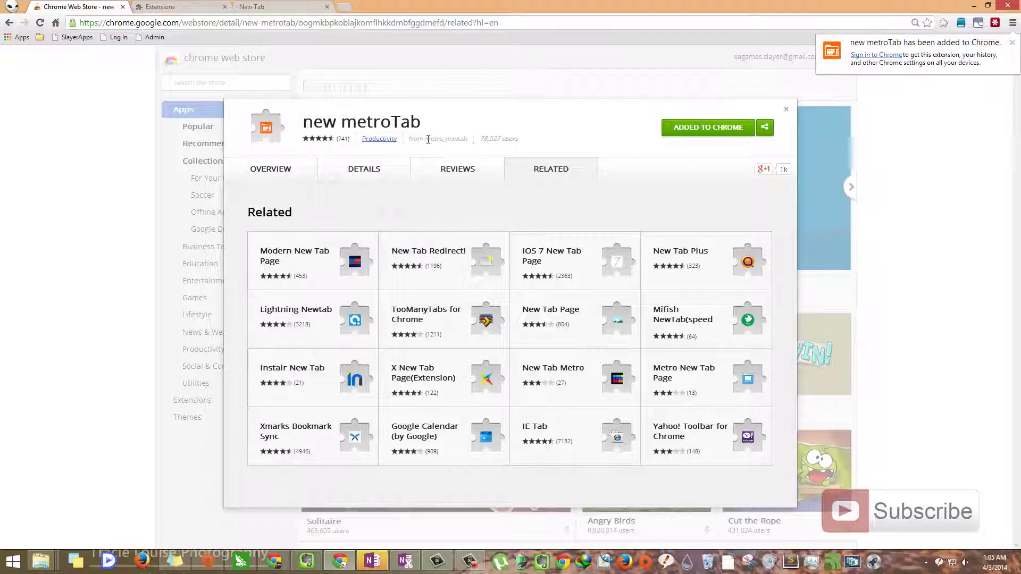
{"action": "left_click", "coordinate": [327, 6]}
Open a new tab showing the metroTab tile grid and open its profile menu.
{"action": "left_click", "coordinate": [252, 6]}
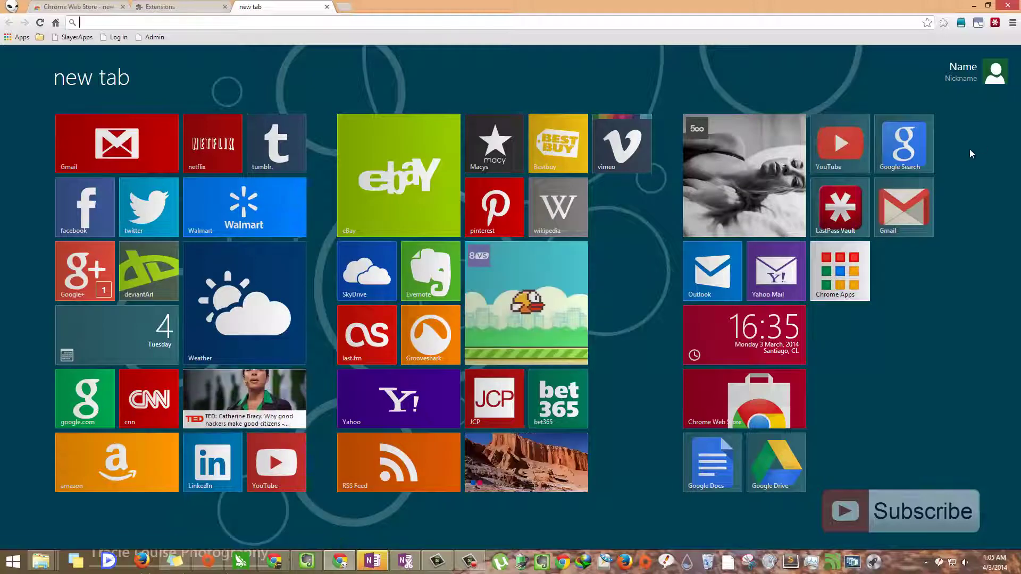
{"action": "left_click", "coordinate": [973, 79]}
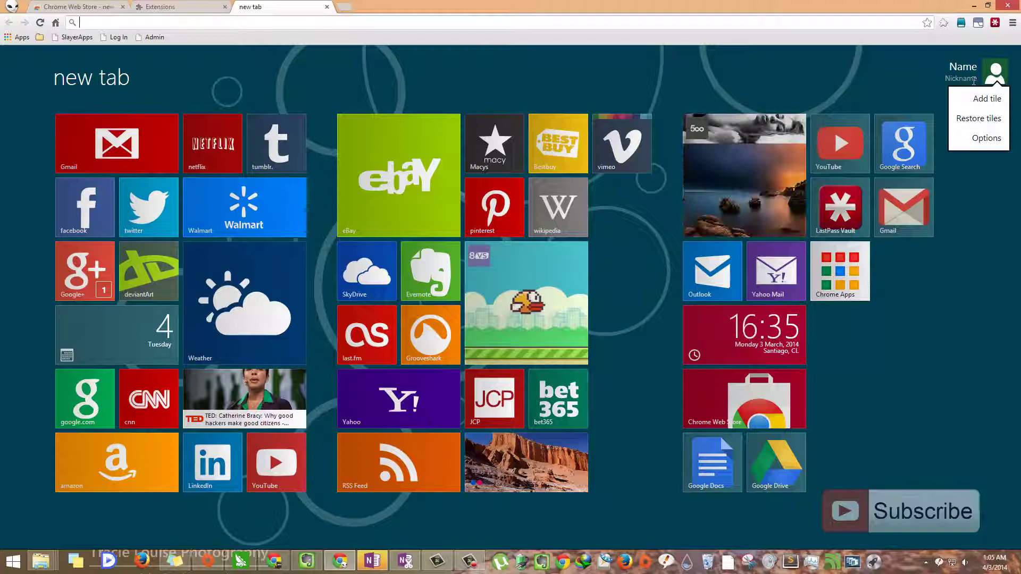
In metroTab Options, clear the Nickname field and enter a new display Name.
{"action": "left_click", "coordinate": [976, 141]}
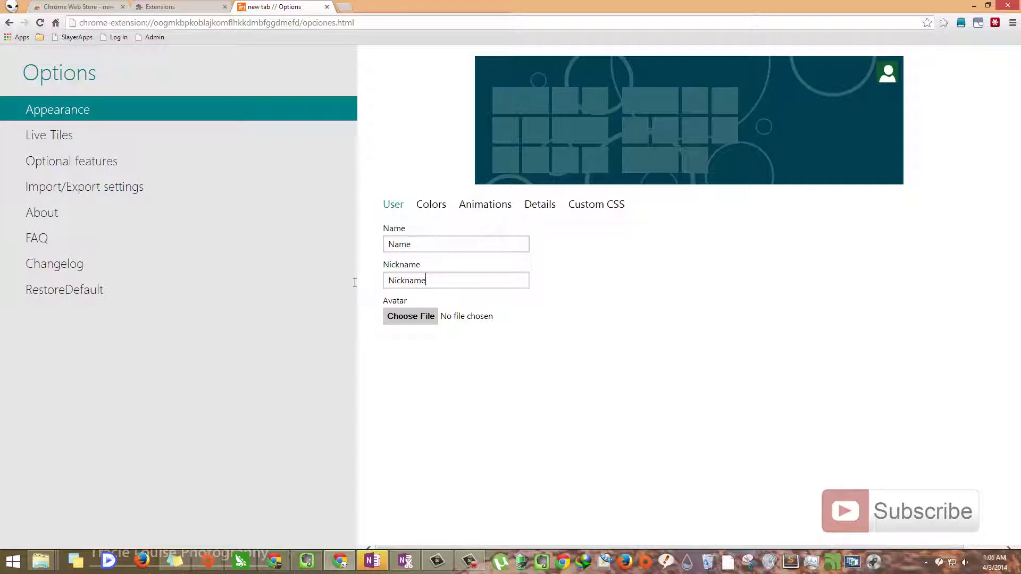
{"action": "key", "text": "ctrl+a"}
{"action": "key", "text": "BackSpace"}
{"action": "key", "text": "shift+Tab"}
{"action": "type", "text": "Greed"}
Set the profile avatar to the image GT logo Transparent.png.
{"action": "left_click", "coordinate": [408, 317]}
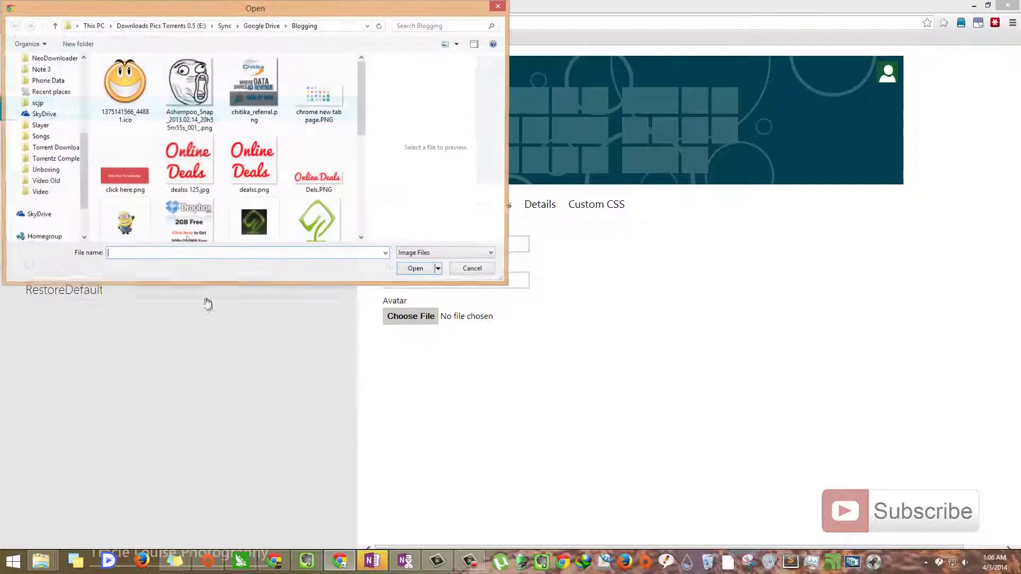
{"action": "left_click", "coordinate": [322, 229]}
{"action": "double_click", "coordinate": [322, 228]}
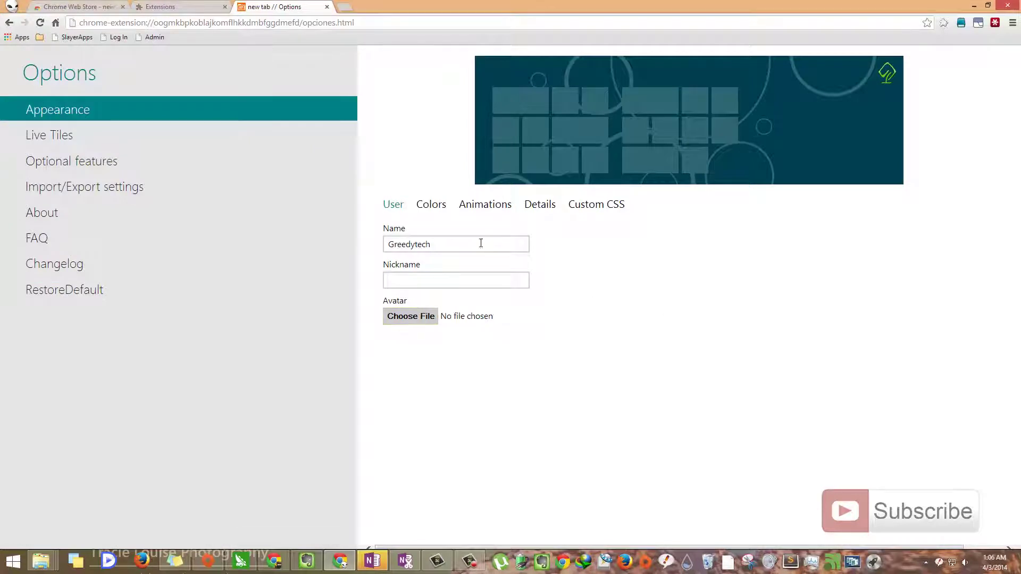
Set the theme hue to bright blue and, after trying several backgrounds, pick the wheat-branch image.
{"action": "left_click", "coordinate": [437, 207]}
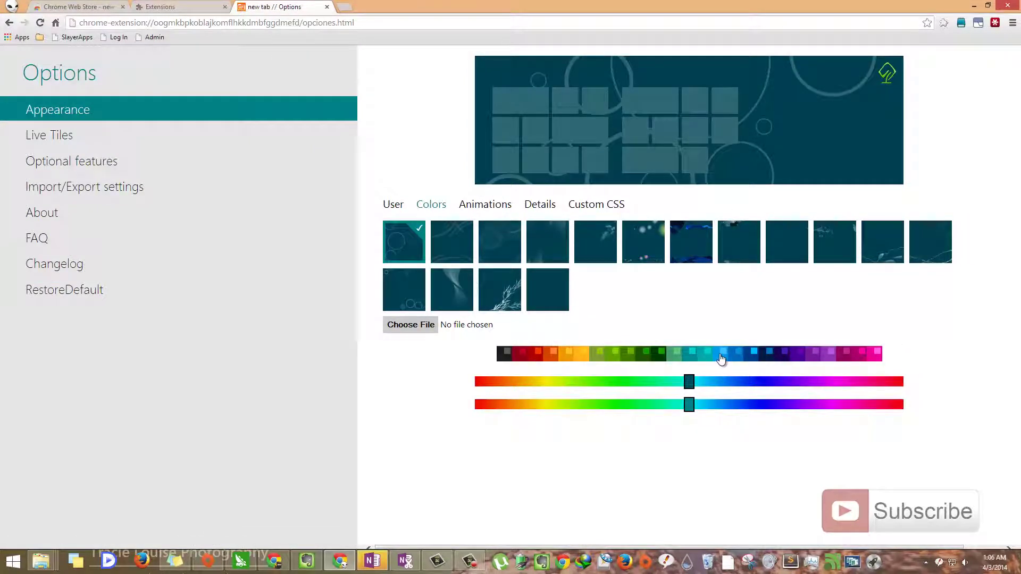
{"action": "left_click", "coordinate": [716, 379]}
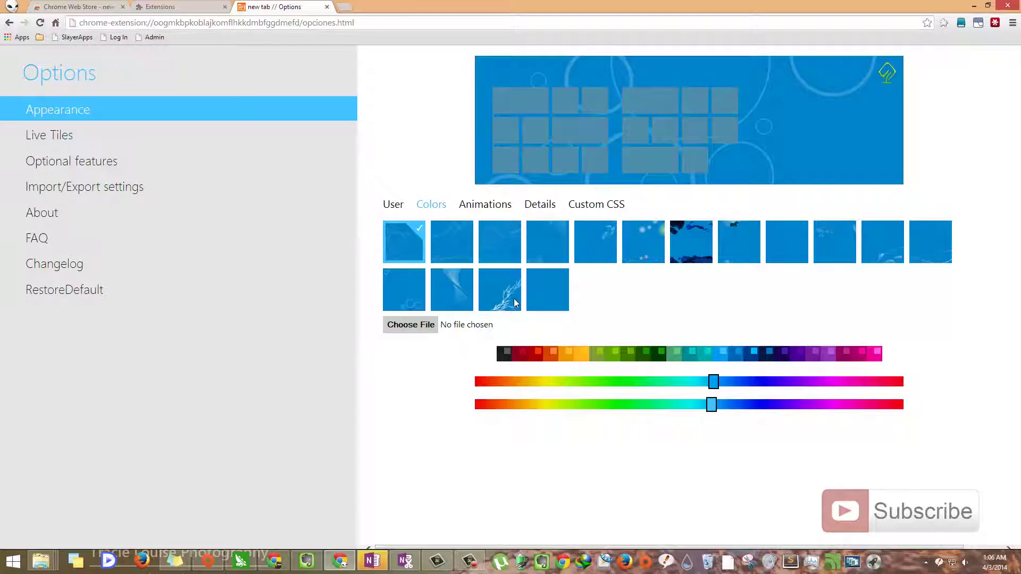
{"action": "left_click", "coordinate": [693, 242]}
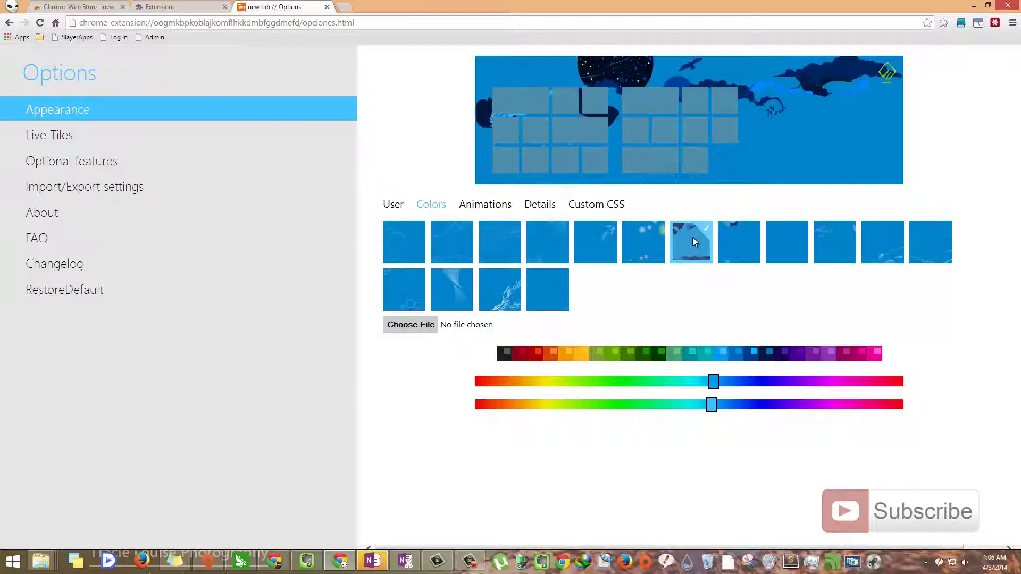
{"action": "left_click", "coordinate": [782, 239]}
{"action": "left_click", "coordinate": [882, 241]}
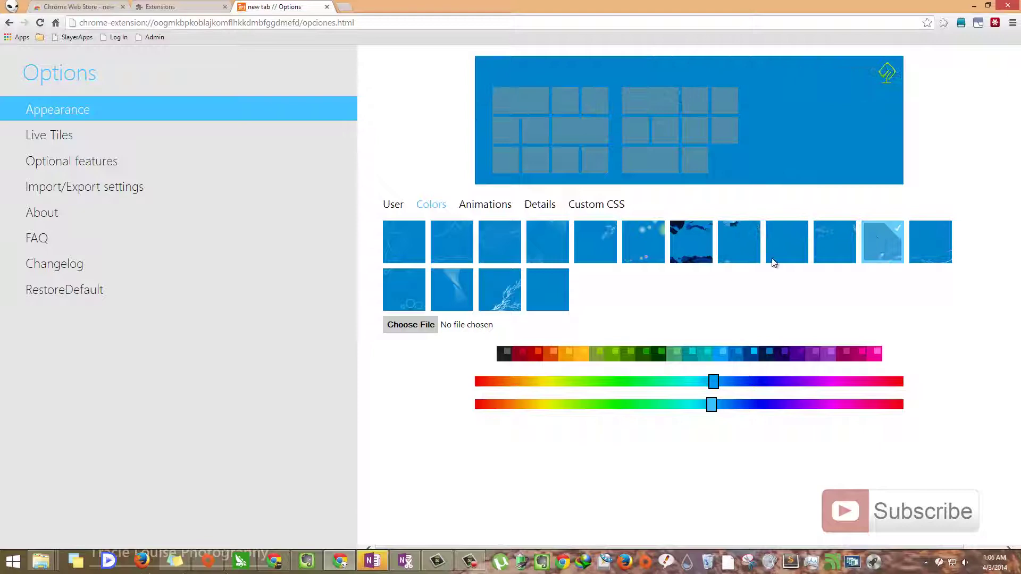
{"action": "left_click", "coordinate": [507, 301]}
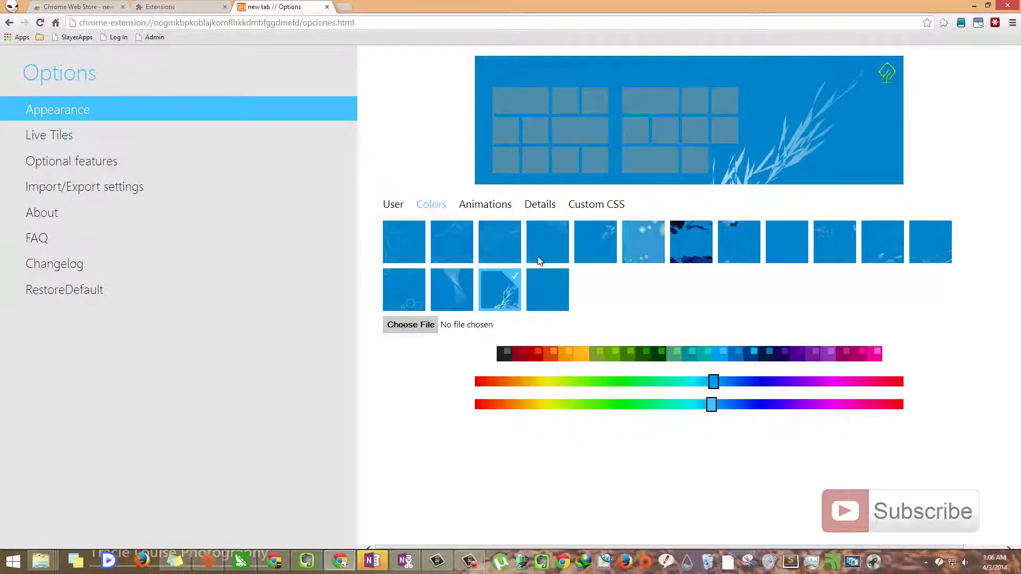
Toggle the tile click and new-tab animations, enable smooth scrolling, then view Details and Custom CSS.
{"action": "left_click", "coordinate": [484, 206]}
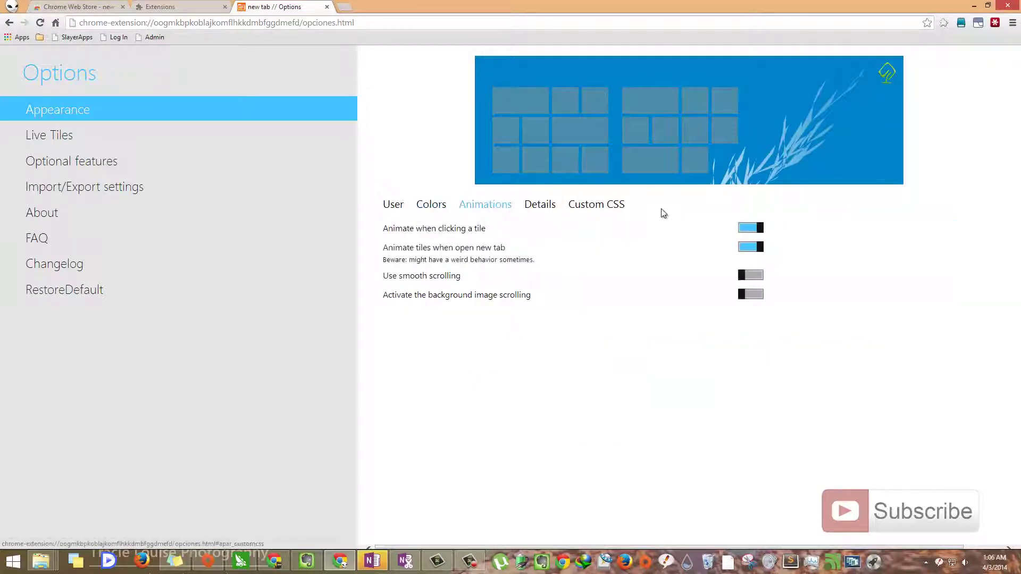
{"action": "left_click", "coordinate": [737, 228]}
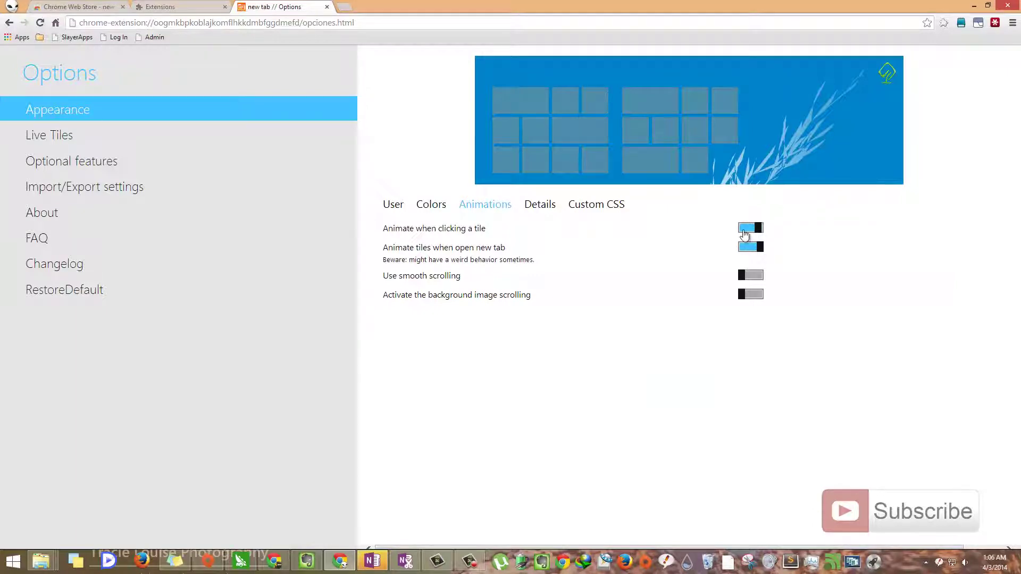
{"action": "left_click", "coordinate": [762, 245]}
{"action": "left_click", "coordinate": [763, 275]}
{"action": "left_click", "coordinate": [550, 208]}
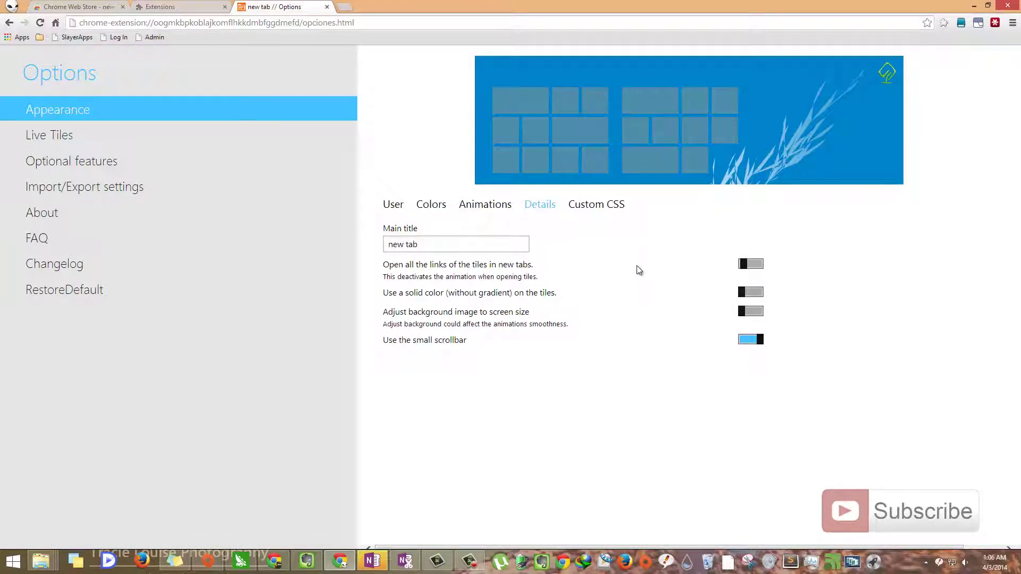
{"action": "left_click", "coordinate": [593, 208]}
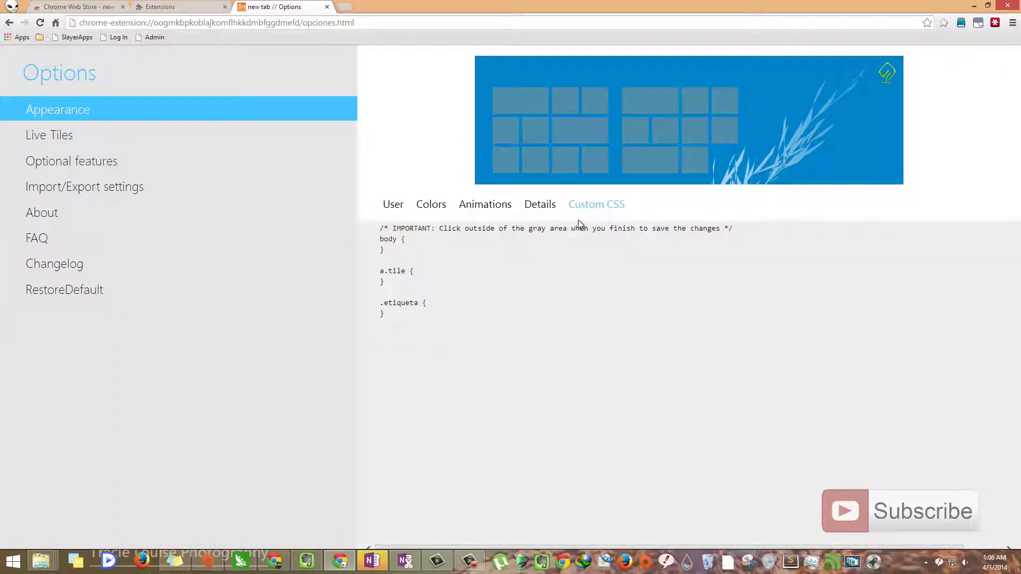
Enable Recently closed tabs and the Bookmarks screen, allowing both permission requests, then show Import/Export.
{"action": "left_click", "coordinate": [197, 137]}
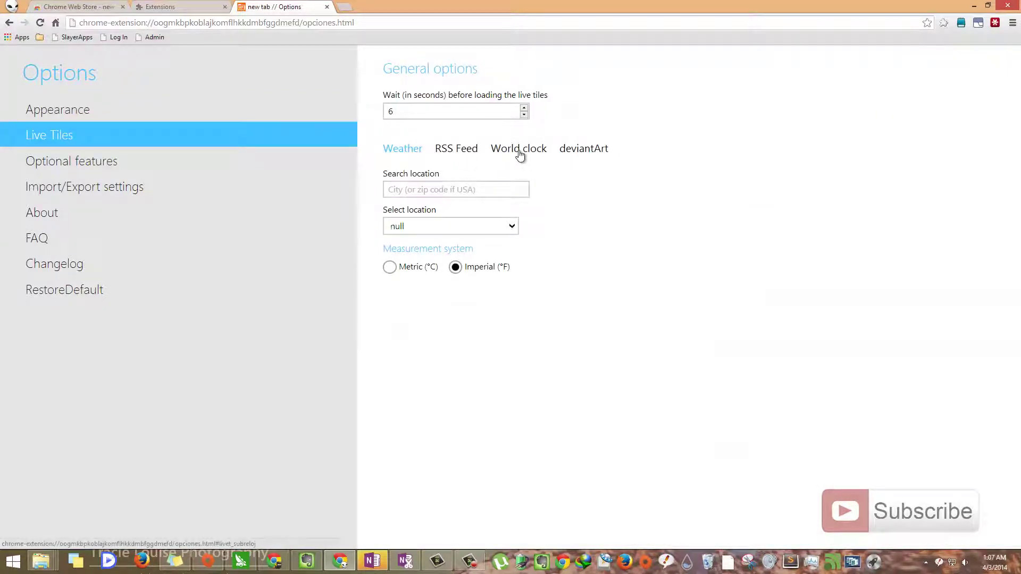
{"action": "left_click", "coordinate": [205, 174]}
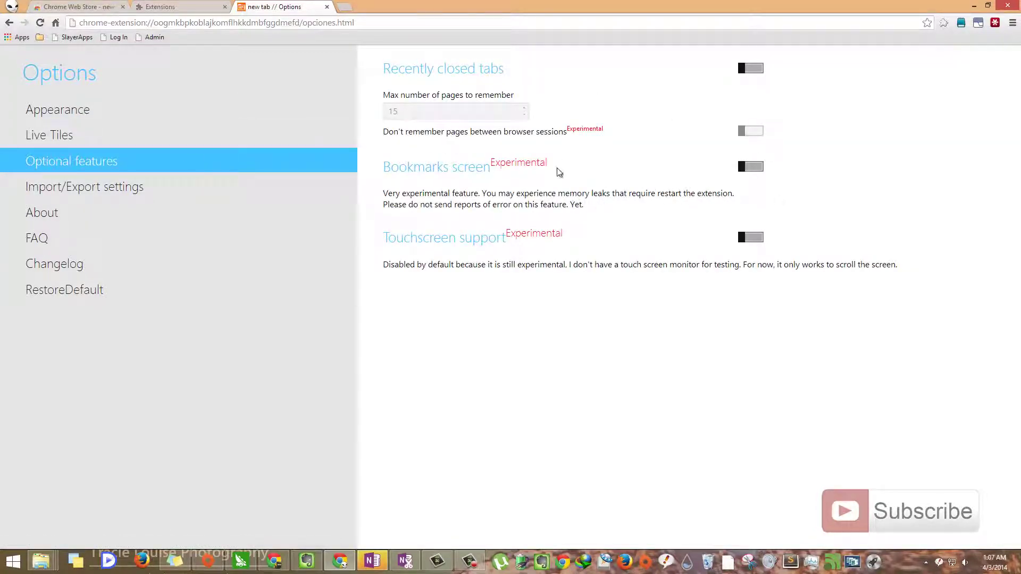
{"action": "left_click", "coordinate": [751, 68]}
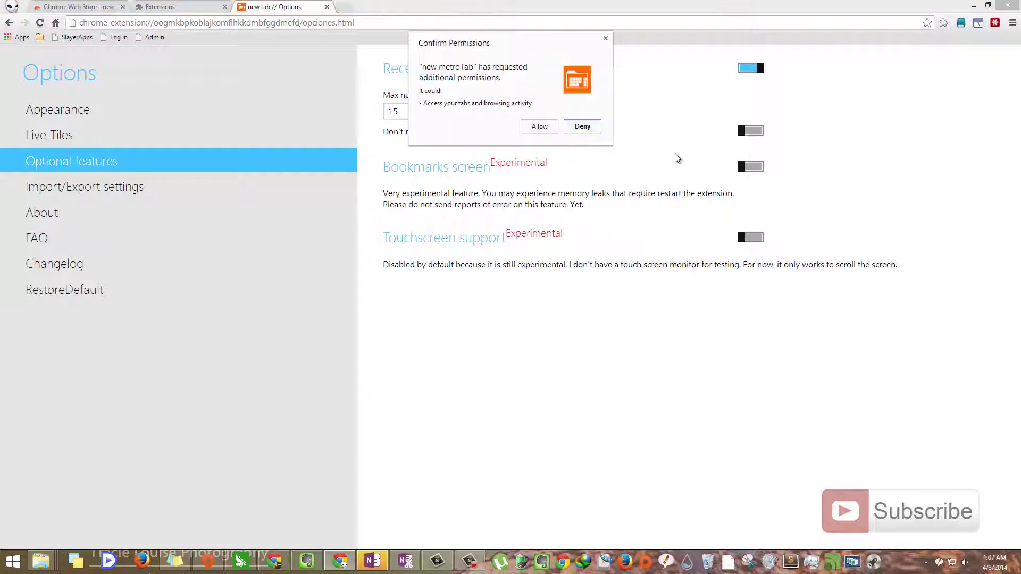
{"action": "left_click", "coordinate": [530, 129]}
{"action": "left_click", "coordinate": [747, 165]}
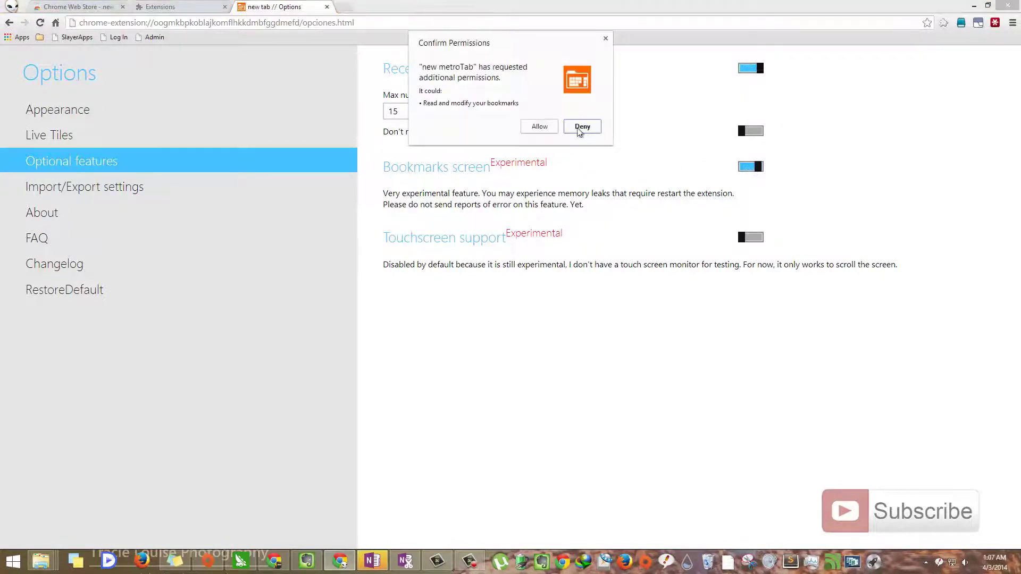
{"action": "left_click", "coordinate": [540, 126]}
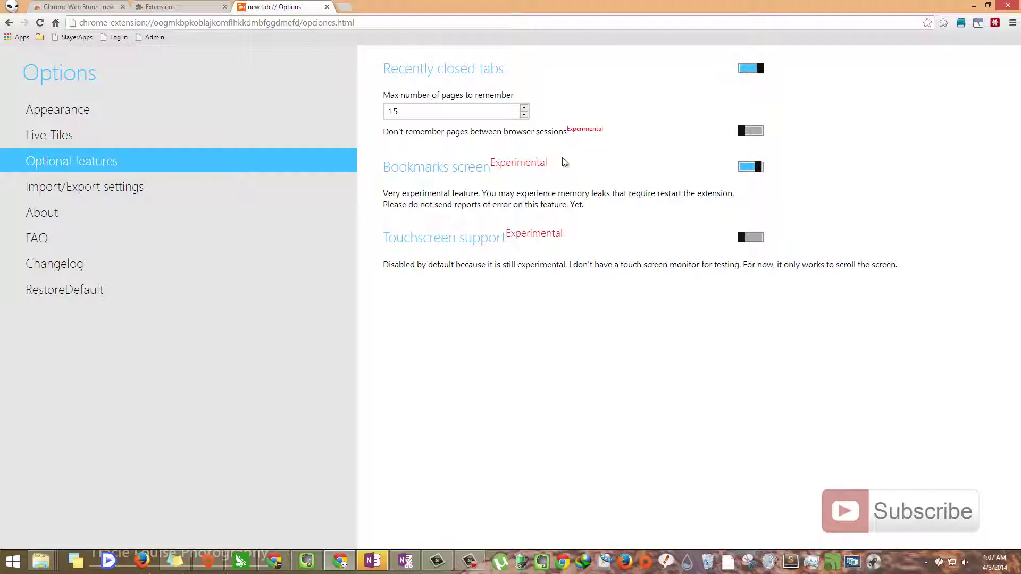
{"action": "left_click", "coordinate": [265, 194]}
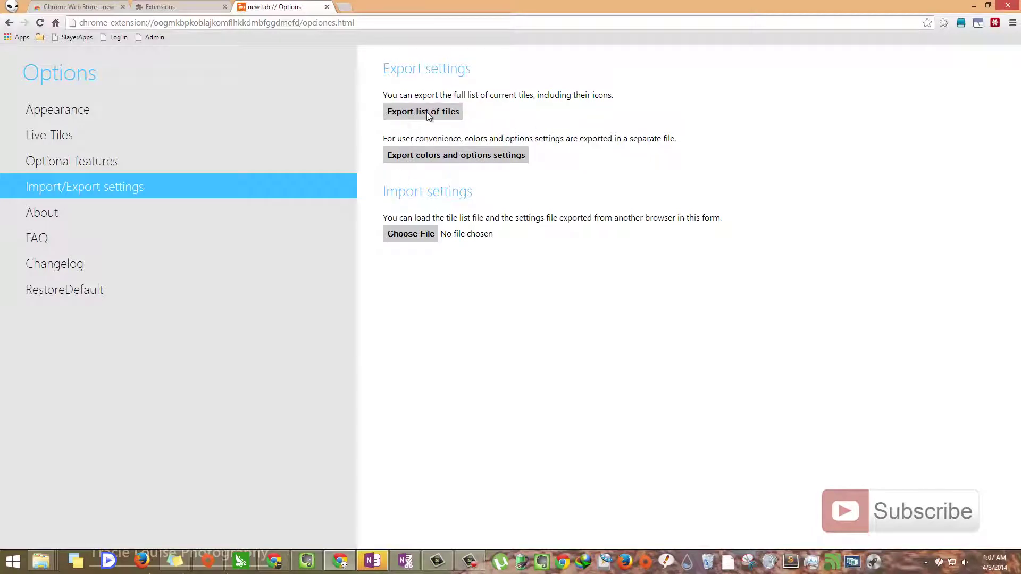
Export tiles and settings as metrotab_tiles.json and metrotab_config.json, then return to Appearance.
{"action": "left_click", "coordinate": [406, 110]}
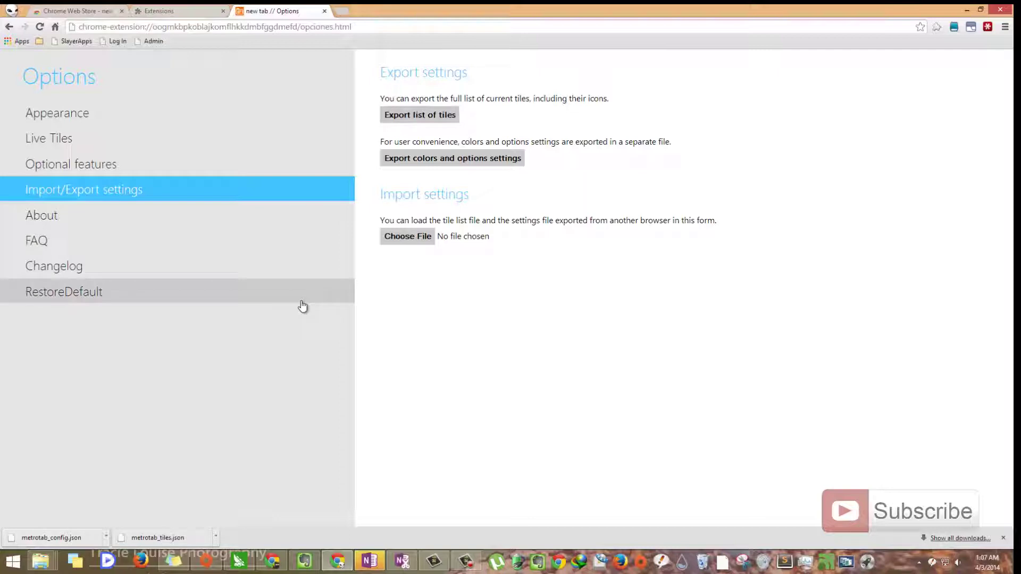
{"action": "left_click", "coordinate": [150, 121]}
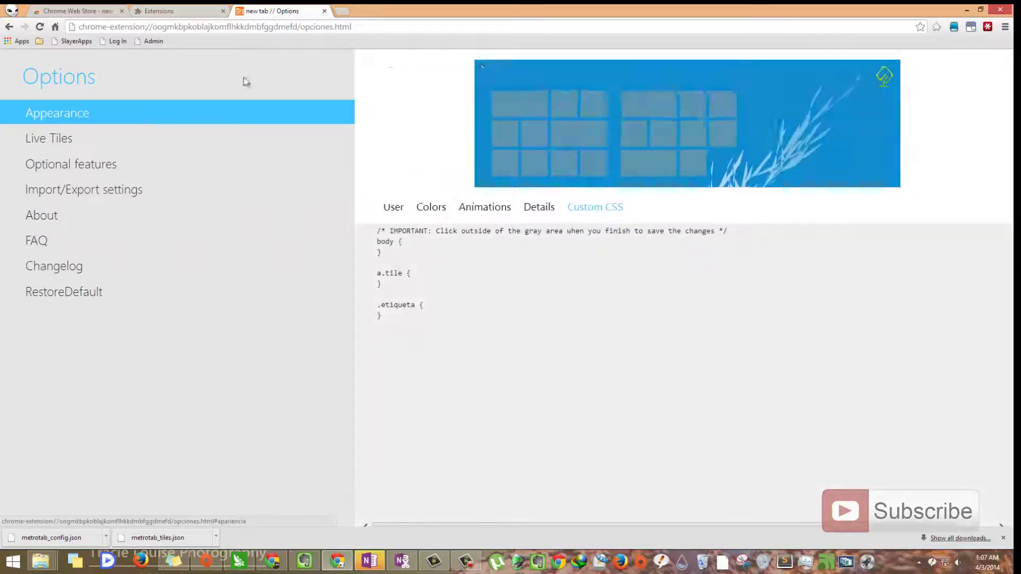
Open a new tab with the blue tile grid and open and close the avatar quick-actions menu repeatedly.
{"action": "left_click", "coordinate": [340, 12]}
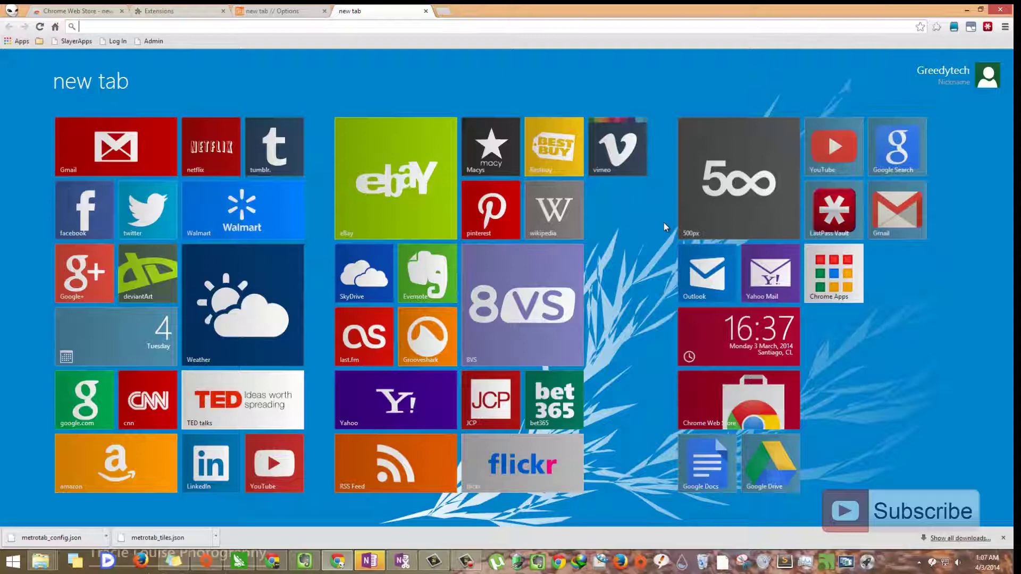
{"action": "left_click", "coordinate": [982, 84]}
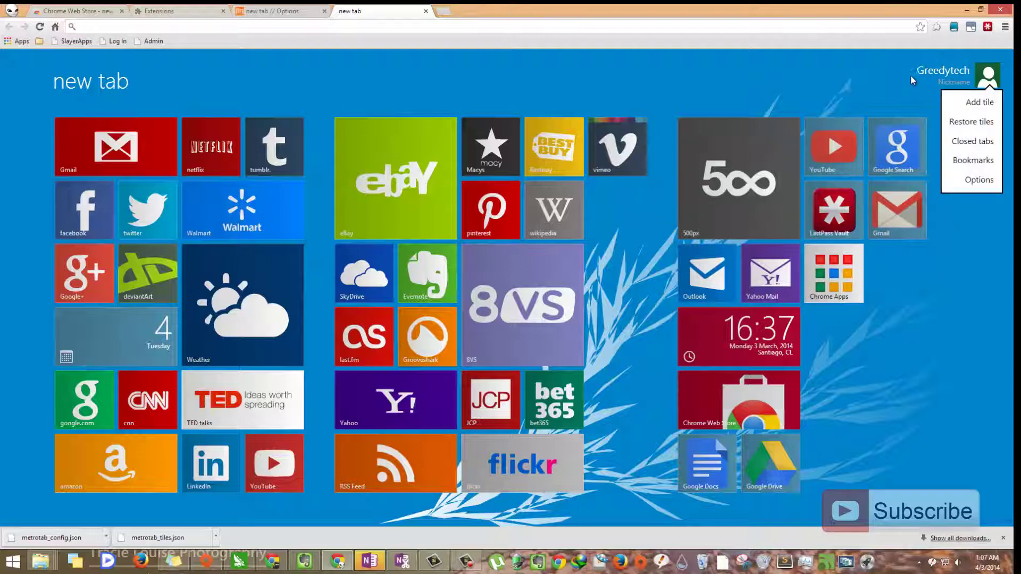
{"action": "left_click", "coordinate": [795, 100]}
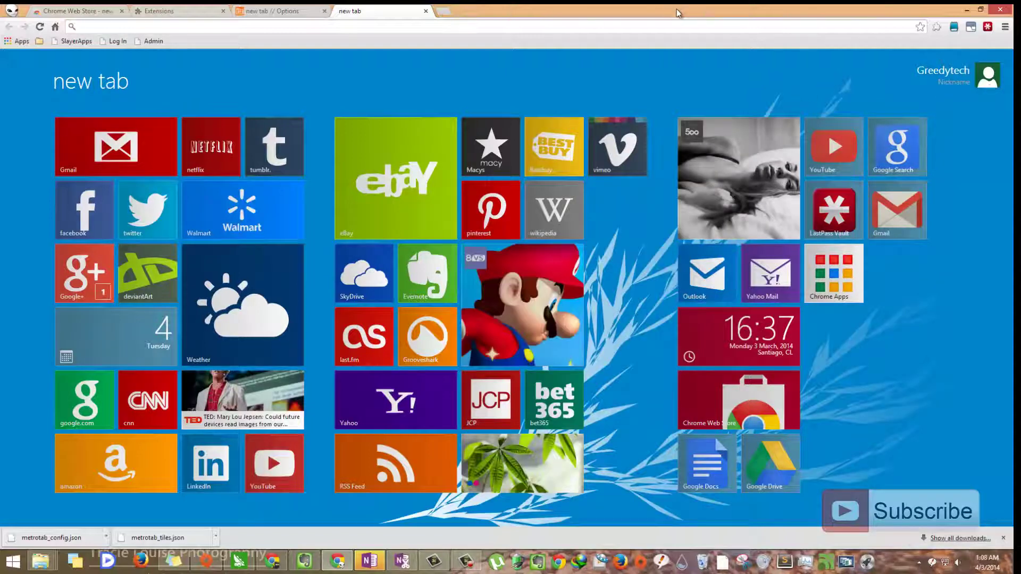
{"action": "left_click", "coordinate": [987, 77]}
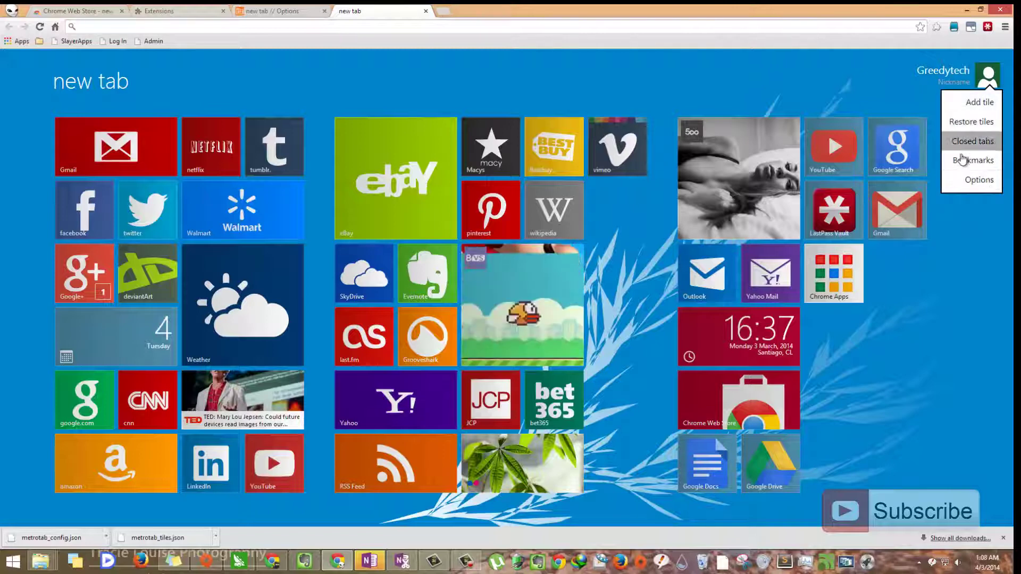
{"action": "left_click", "coordinate": [957, 205]}
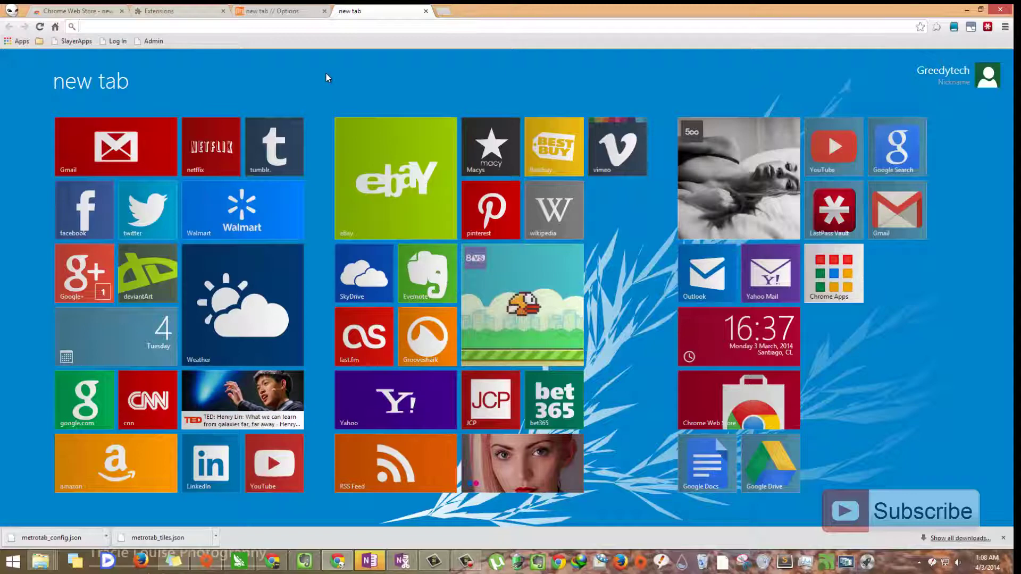
{"action": "left_click", "coordinate": [958, 79]}
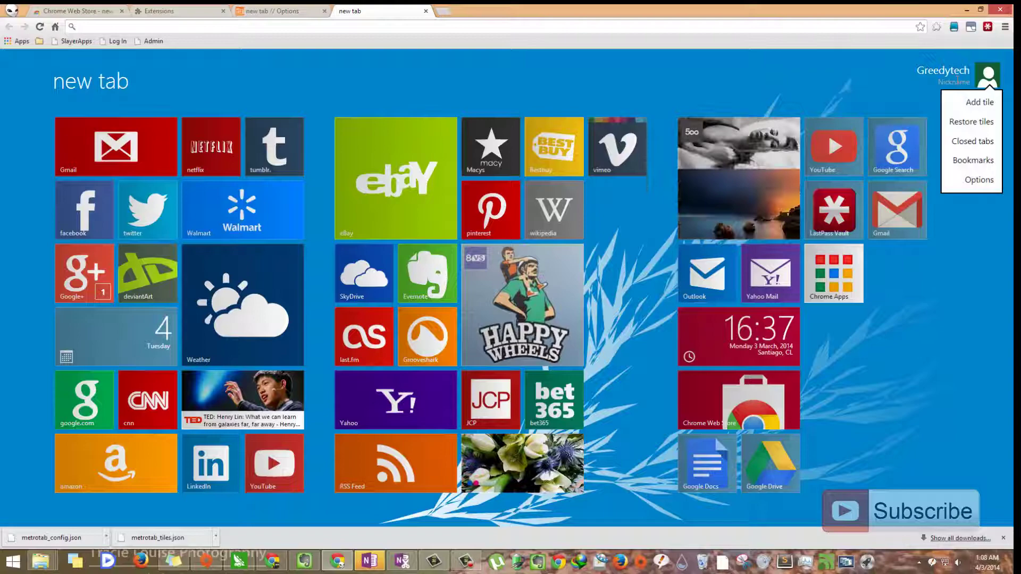
In the other Chrome window, turn on Recently closed tabs in metroTab's Optional features options.
{"action": "left_click", "coordinate": [272, 562]}
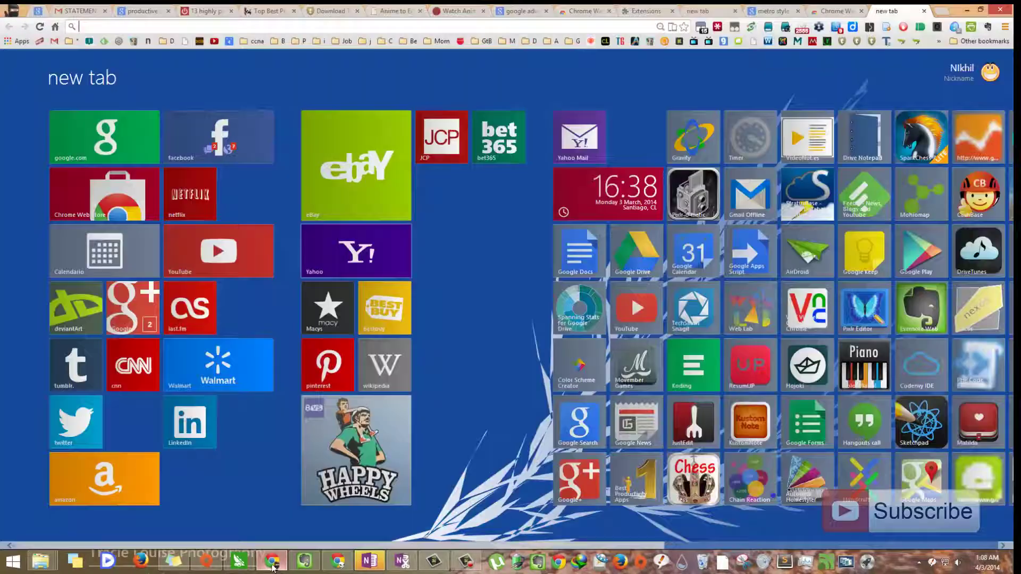
{"action": "left_click", "coordinate": [990, 72]}
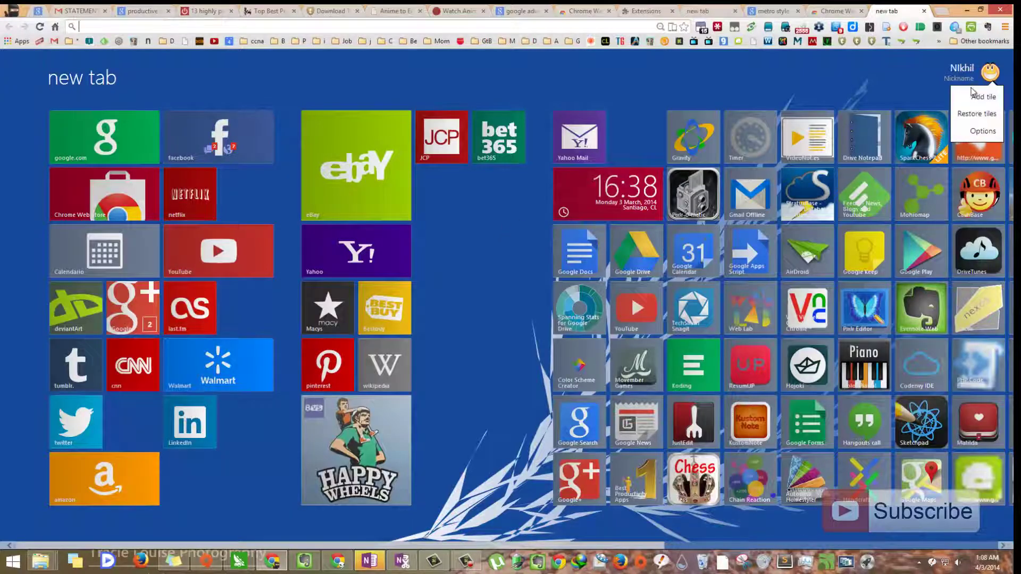
{"action": "left_click", "coordinate": [968, 132]}
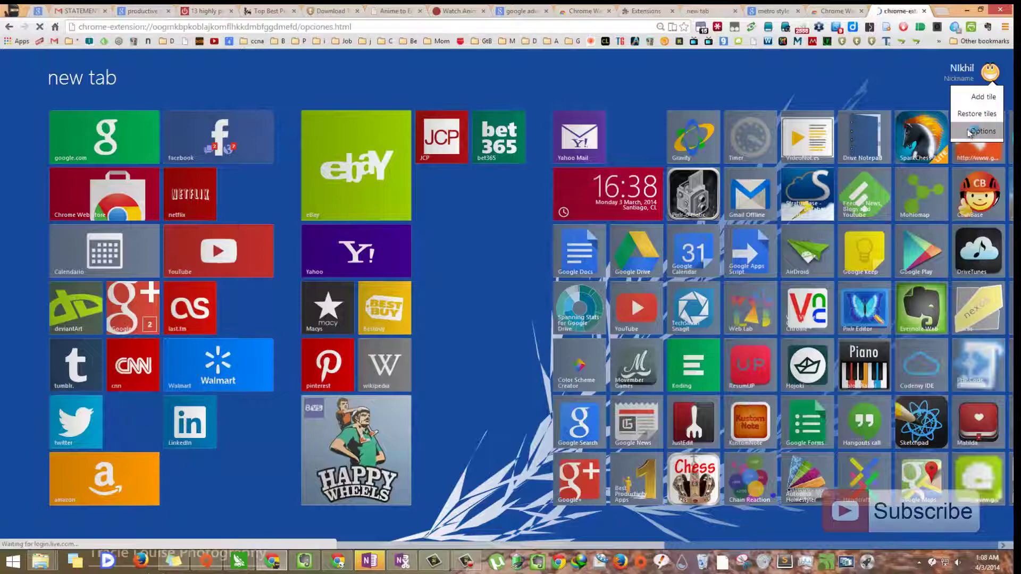
{"action": "left_click", "coordinate": [62, 161]}
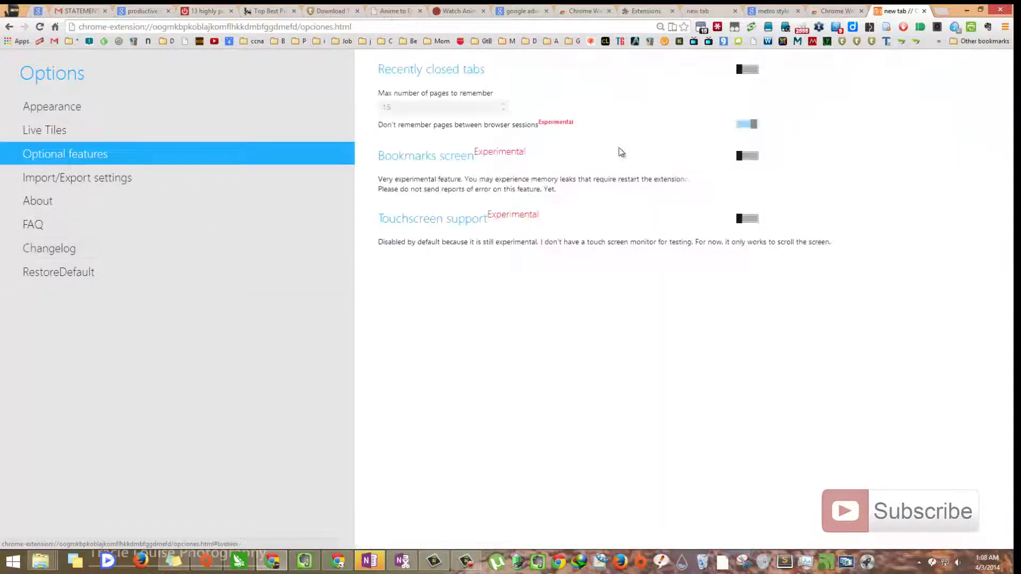
{"action": "left_click", "coordinate": [749, 71]}
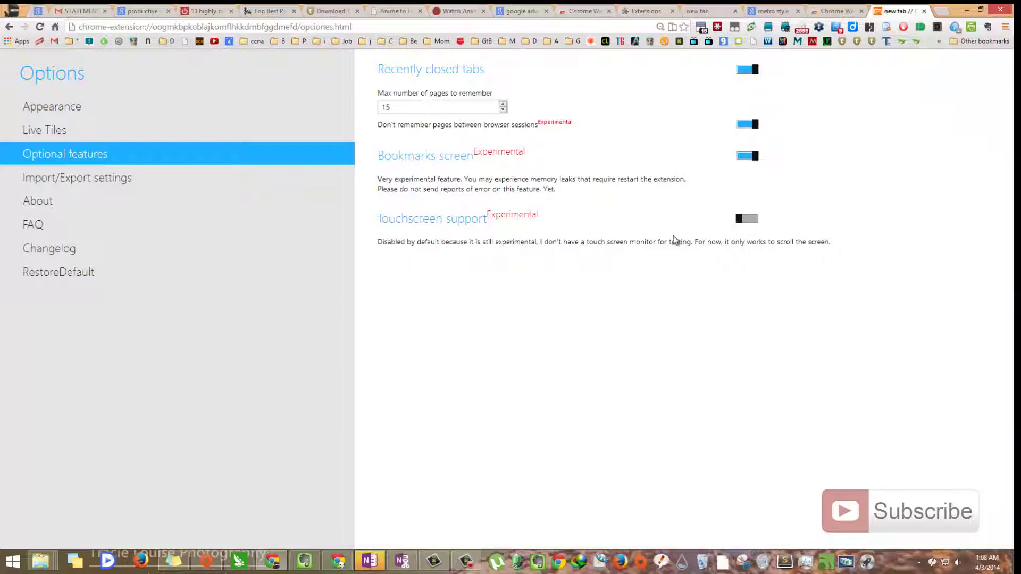
On a new tab, show the Recently closed tabs panel beside the tile grid.
{"action": "key", "text": "ctrl+t"}
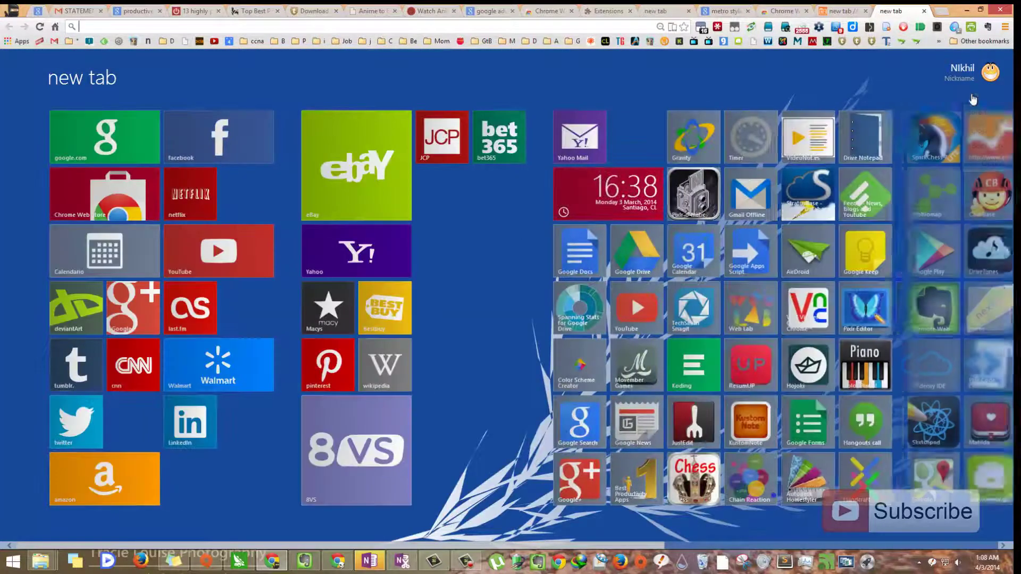
{"action": "left_click", "coordinate": [977, 79]}
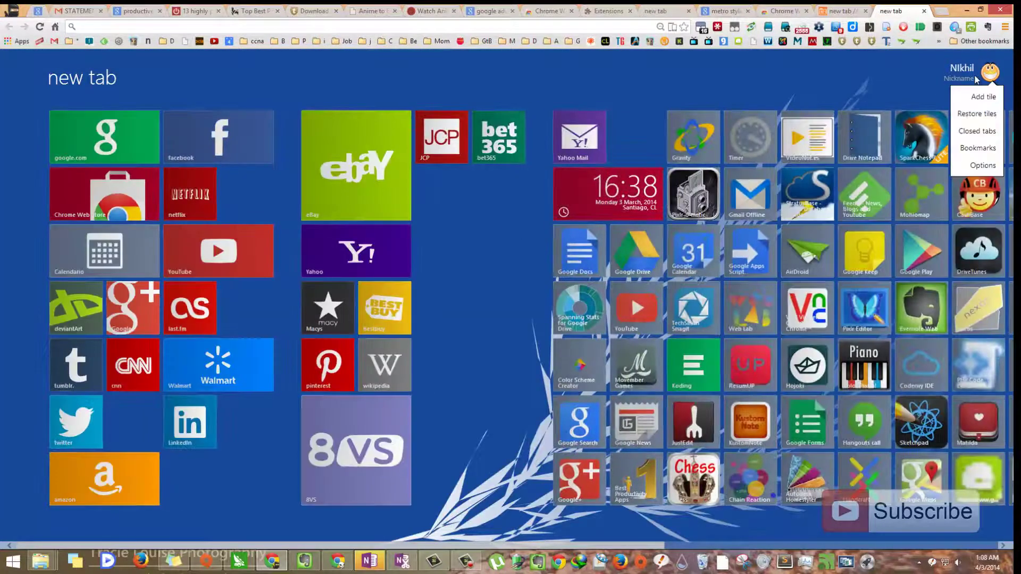
{"action": "left_click", "coordinate": [975, 134]}
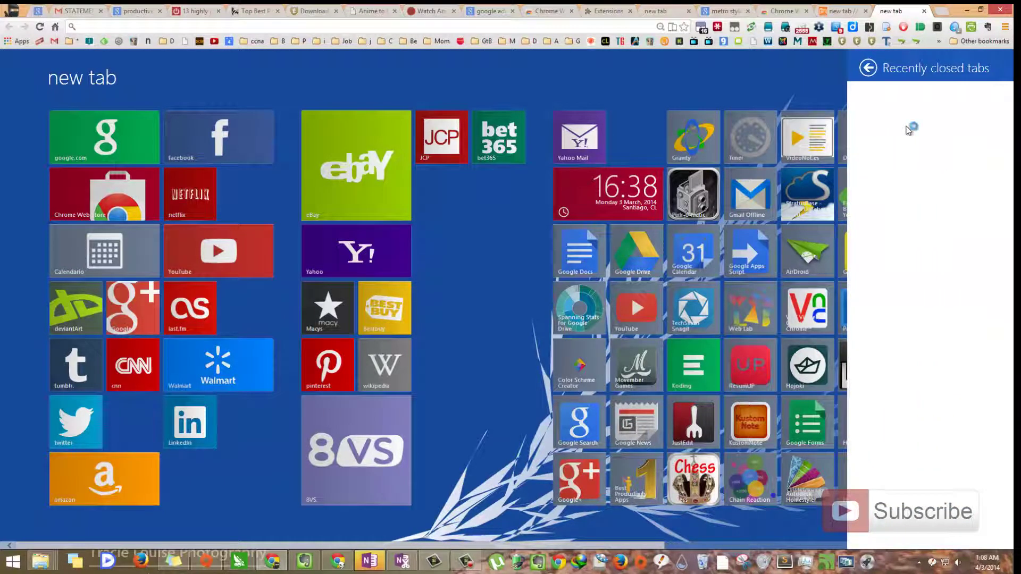
Close the Recently closed tabs panel and browse into the Bookmarks bar folder on the Bookmarks screen.
{"action": "left_click", "coordinate": [867, 70]}
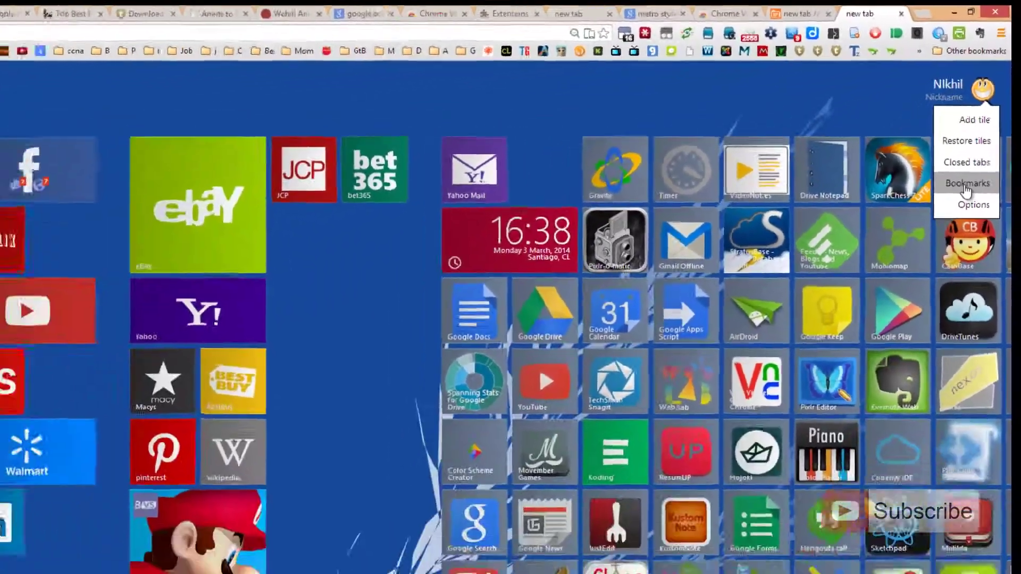
{"action": "left_click", "coordinate": [946, 252]}
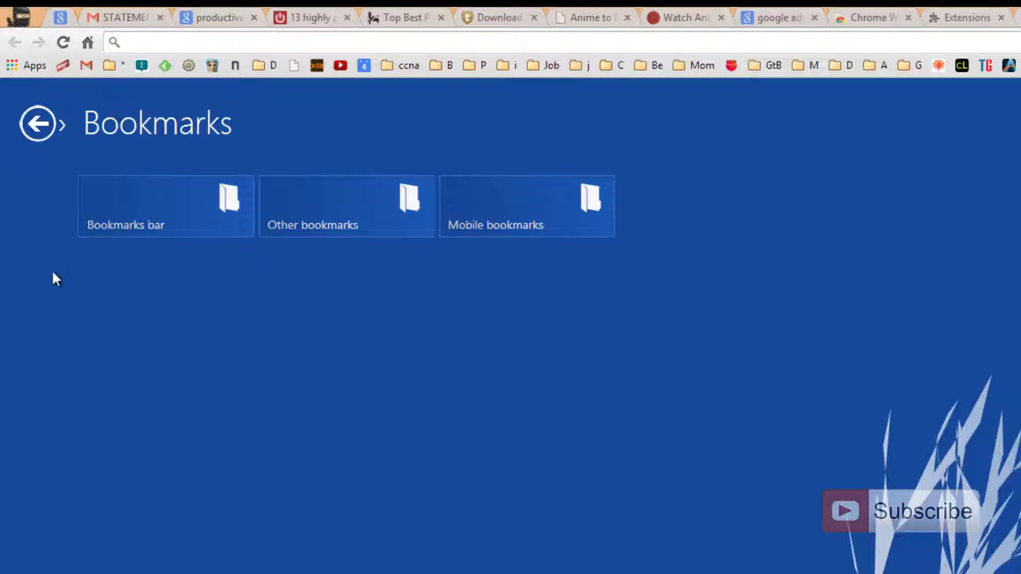
{"action": "left_click", "coordinate": [139, 261]}
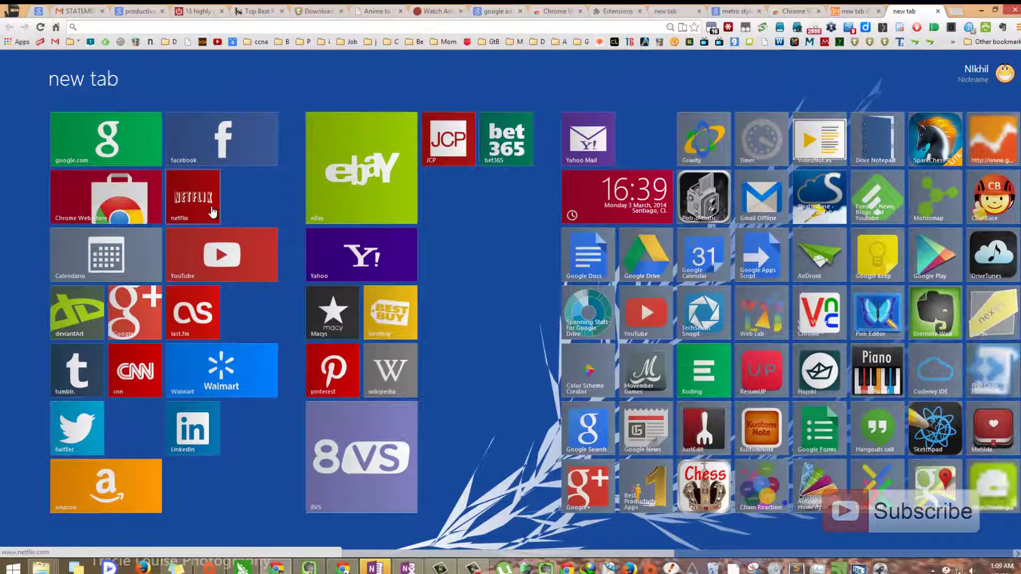
Open Google's search home page from the google.com tile.
{"action": "left_click", "coordinate": [106, 140]}
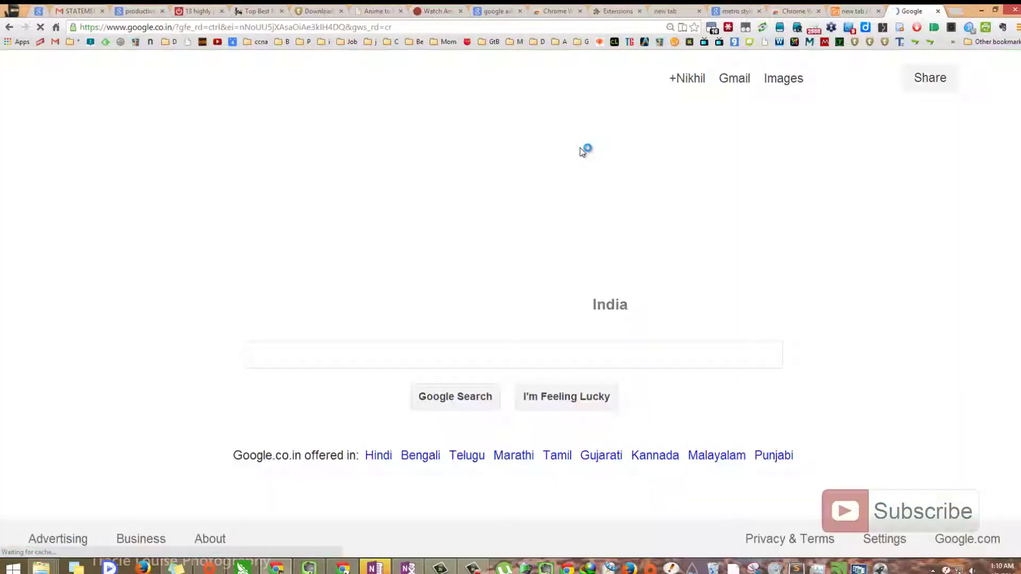